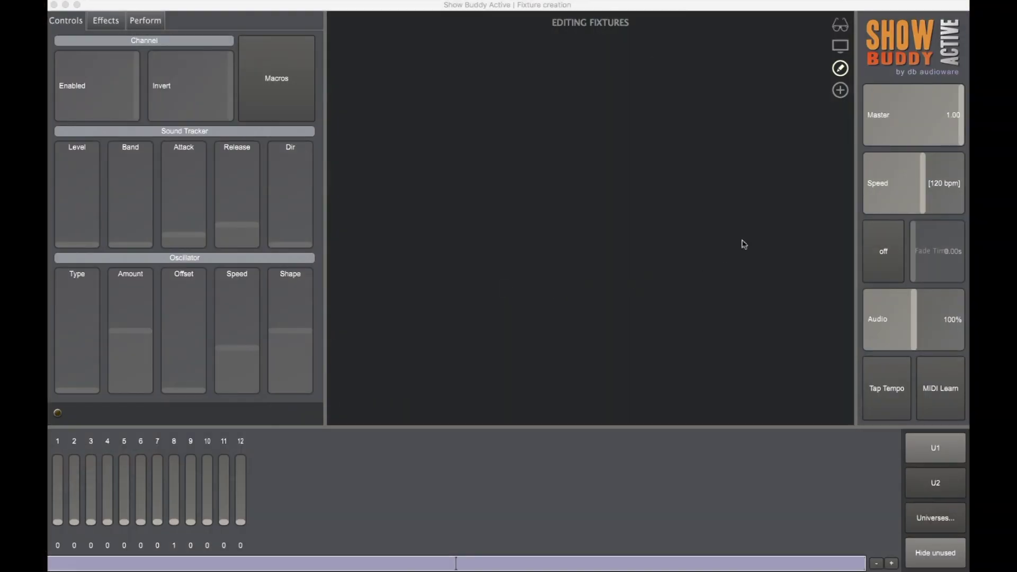
Create two Unbranded LED PAR 6ch fixtures starting at universe 1, channel 1, in a horizontal layout.
left_click(840, 91)
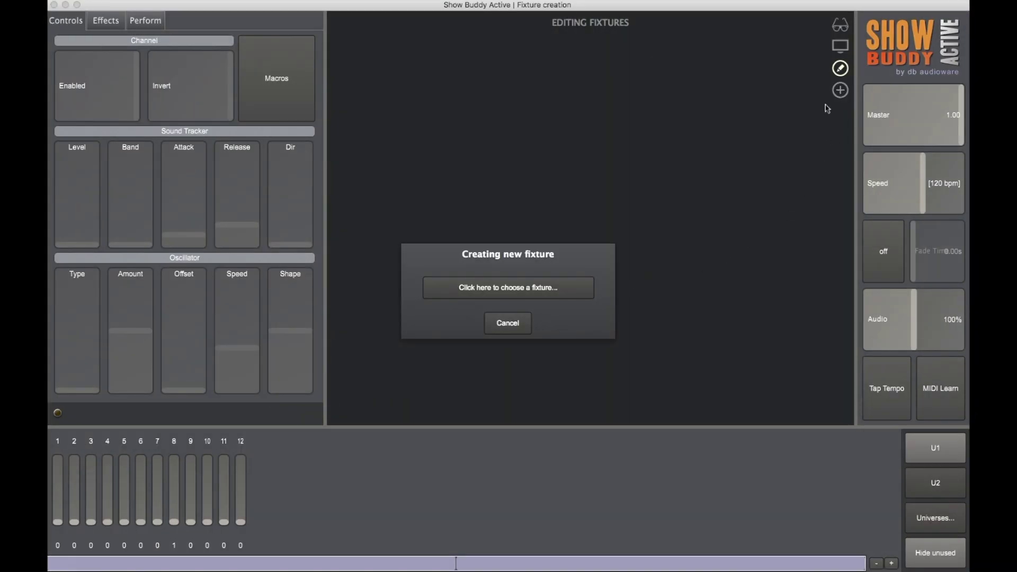
left_click(495, 290)
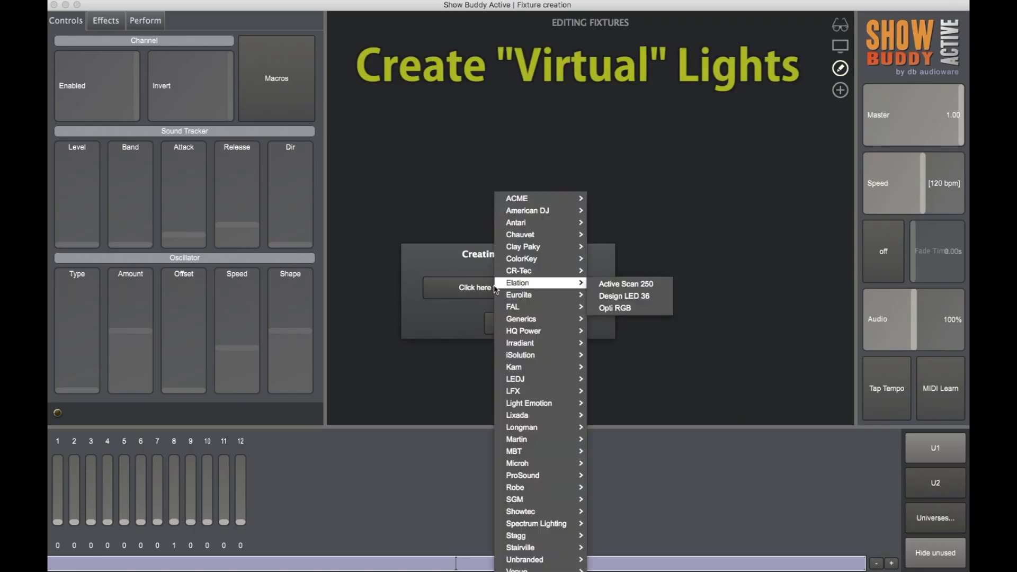
mouse_move(523, 563)
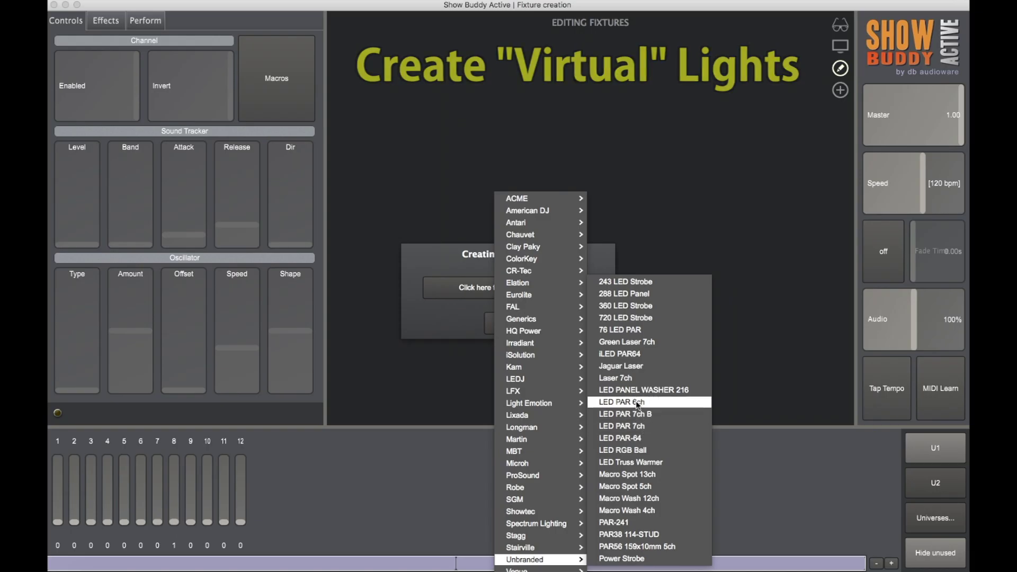
left_click(638, 403)
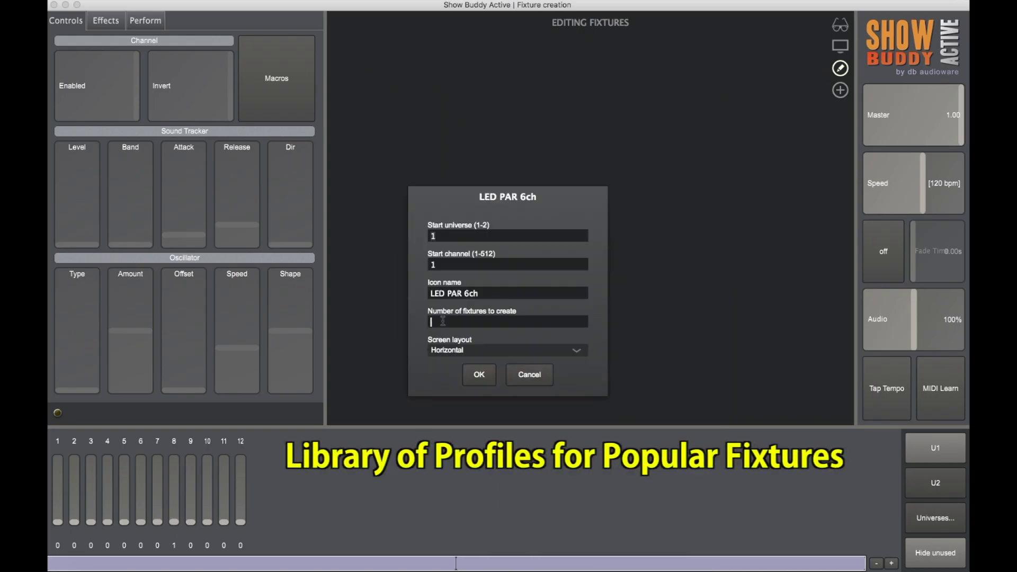
left_click(479, 375)
Spread the two LED PAR fixtures apart horizontally and move the pair slightly down in the fixture view.
left_click_drag(437, 87, 660, 87)
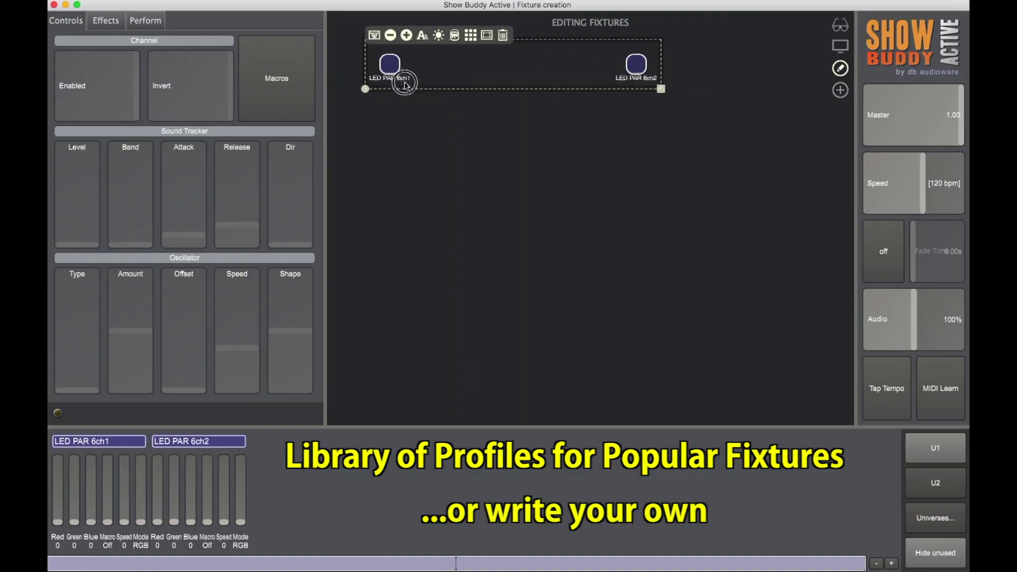
left_click_drag(386, 62, 462, 124)
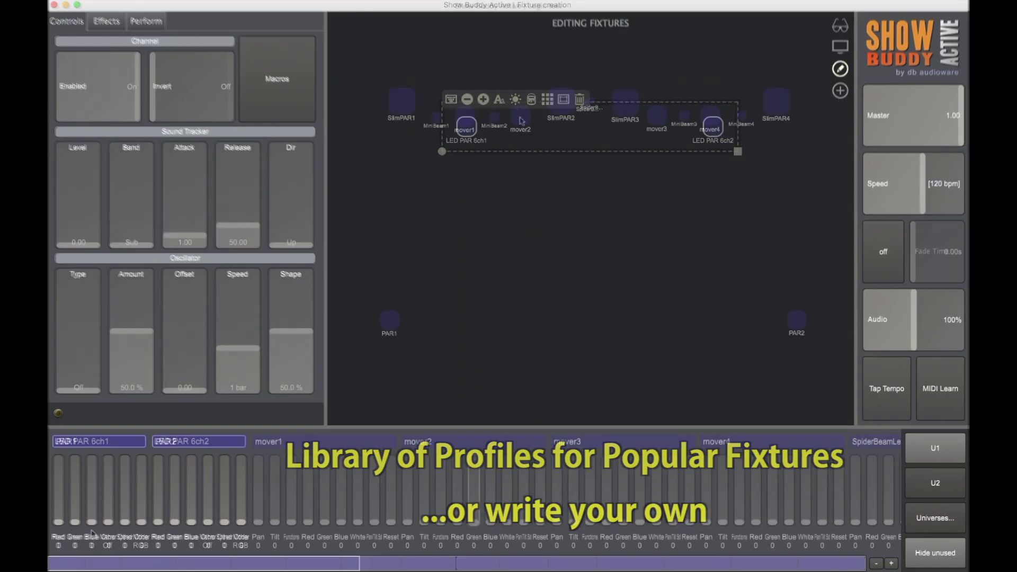
Set the red level to about 61 on PAR1 and 72 on PAR2, and raise mover2's green level slightly.
left_click(158, 497)
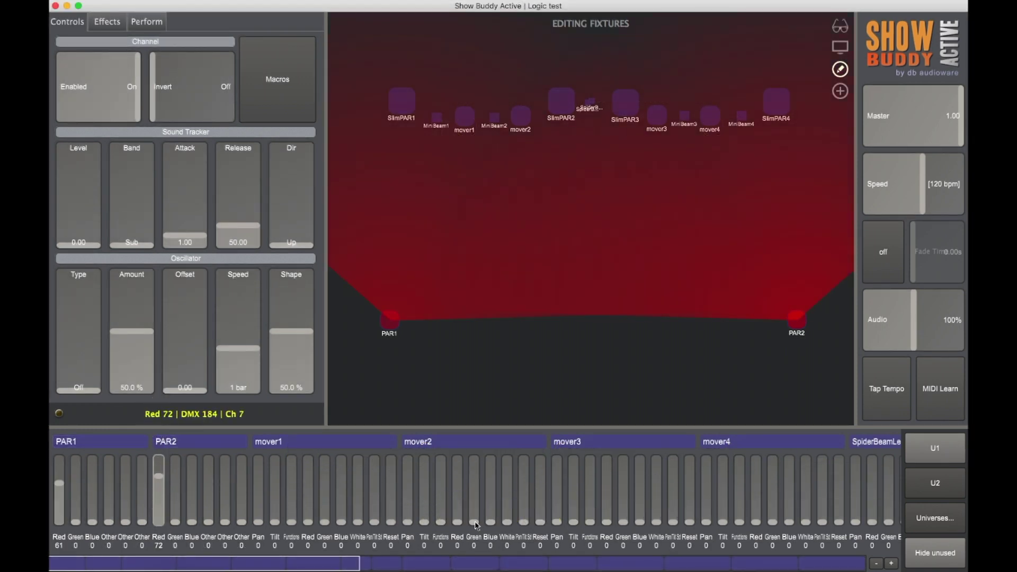
left_click_drag(476, 526, 474, 510)
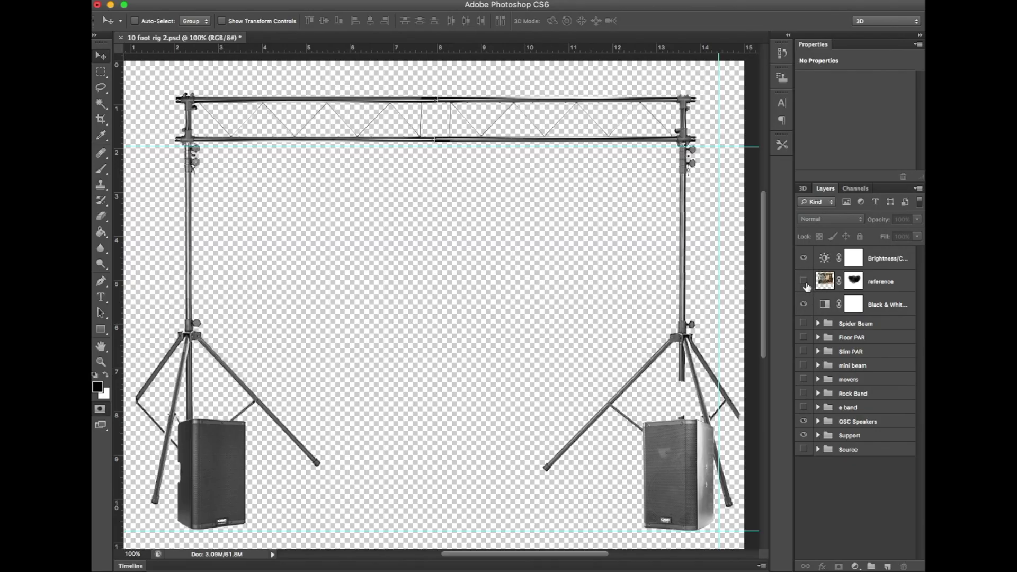
In Photoshop, check the rig against the reference layer and show the Spider Beam, Floor PAR, Slim PAR, mini beam and movers groups.
left_click(804, 281)
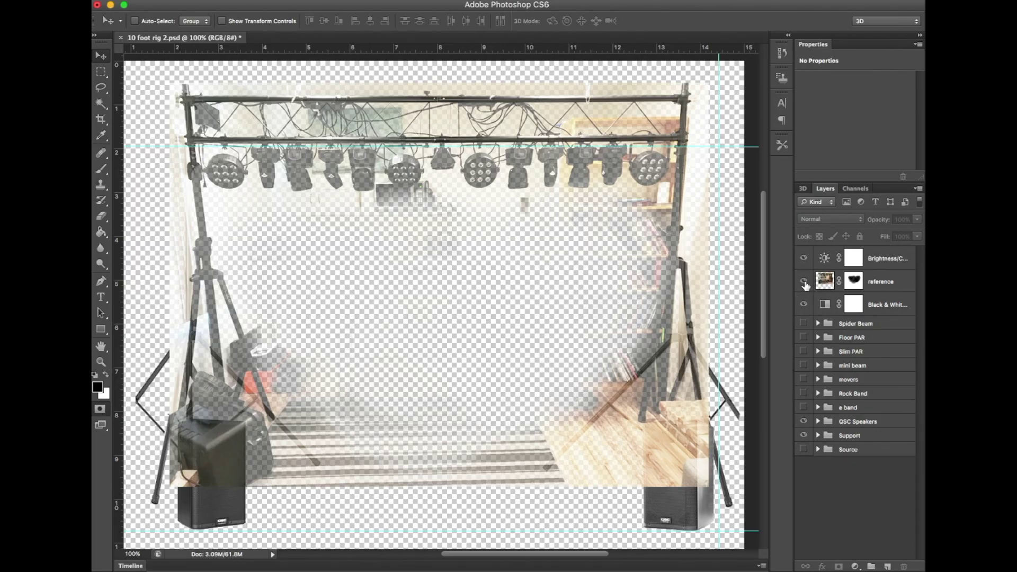
left_click(803, 281)
left_click(803, 323)
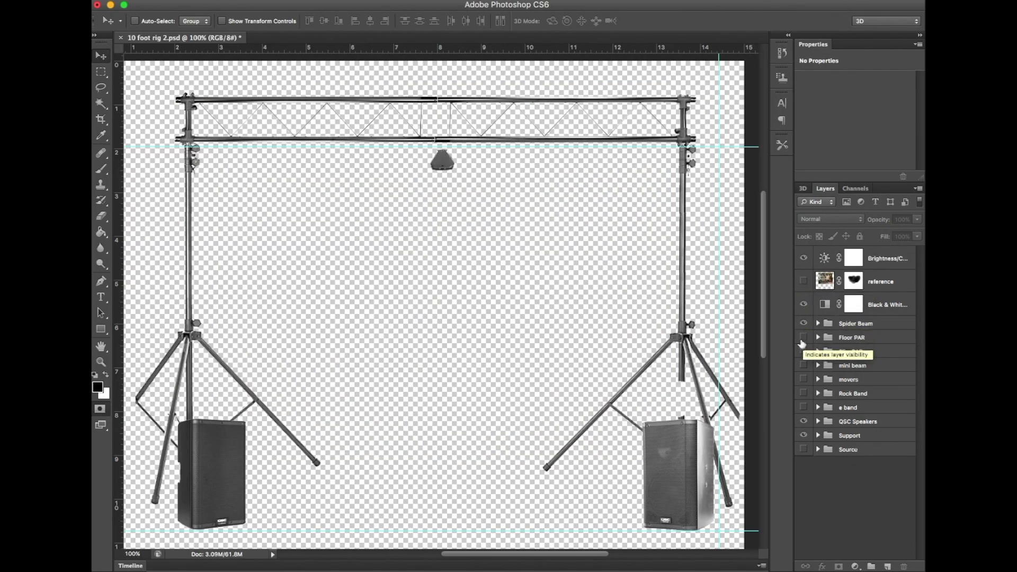
left_click(803, 337)
left_click(804, 352)
left_click(803, 366)
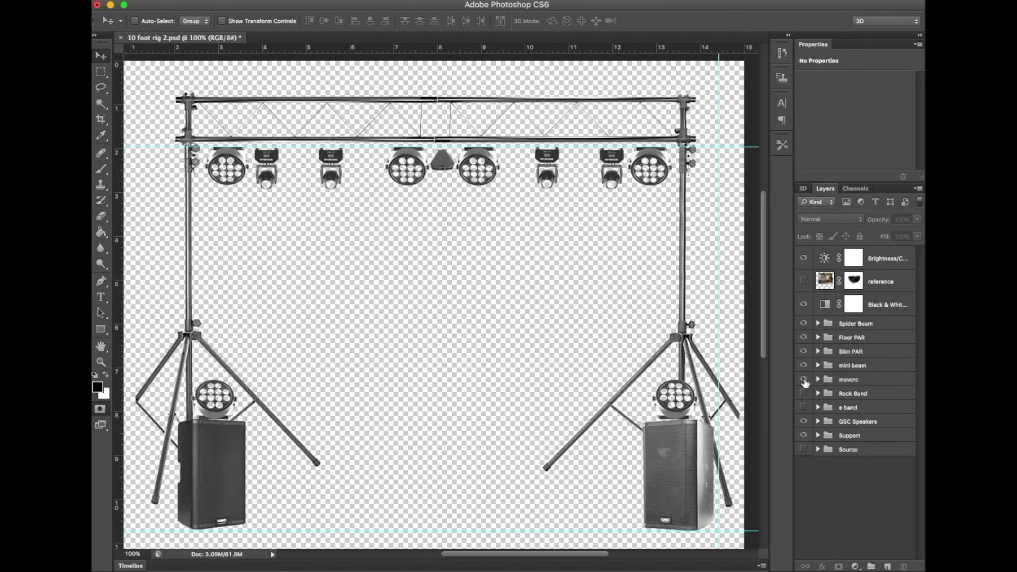
left_click(803, 380)
Nudge the mover1 to mover4 layers slightly upward together and show the e band layer group.
left_click(818, 379)
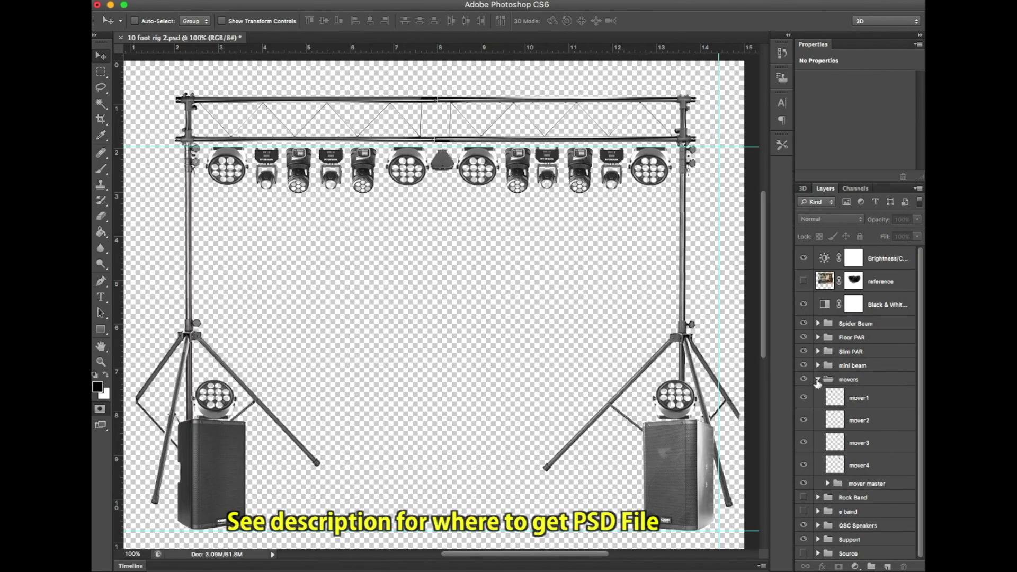
left_click(871, 401)
left_click(885, 468, "shift")
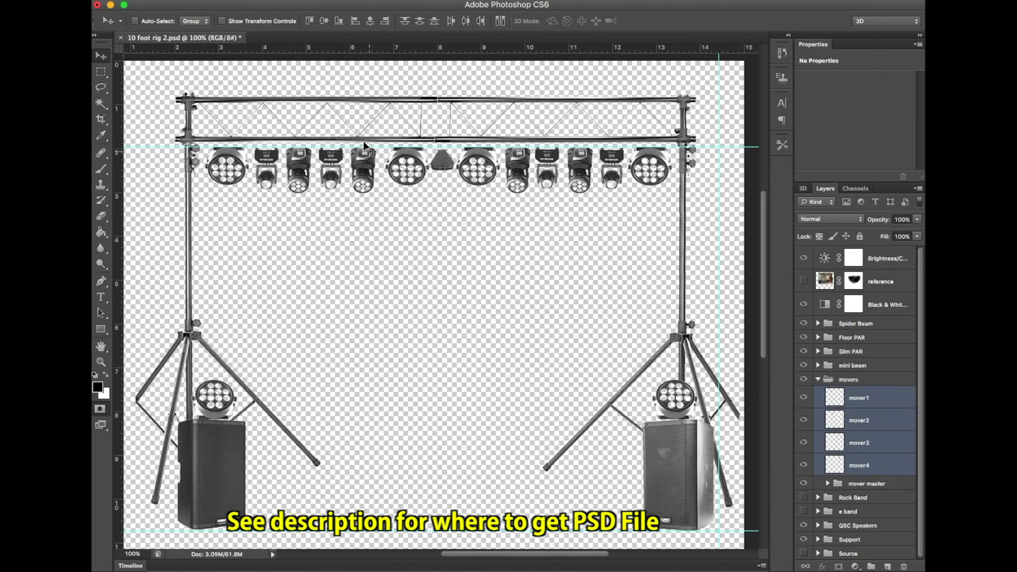
mouse_move(424, 242)
left_mouse_down()
mouse_move(425, 302)
mouse_move(424, 238)
left_mouse_up()
left_click(817, 379)
left_click(803, 407)
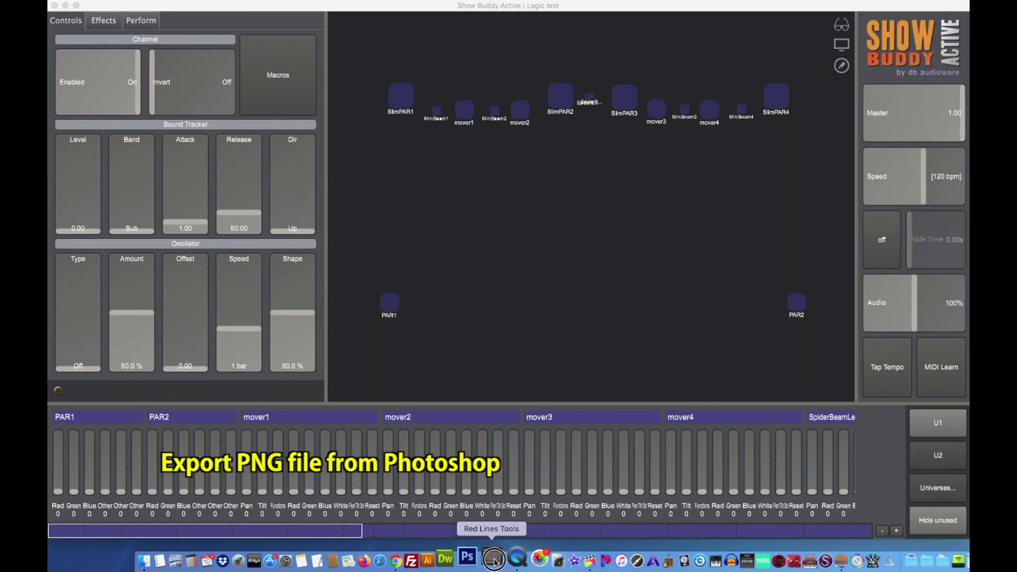
Switch to Show Buddy Active and show the Red Lines Tools image overlay on top of its fixture view.
right_click(493, 561)
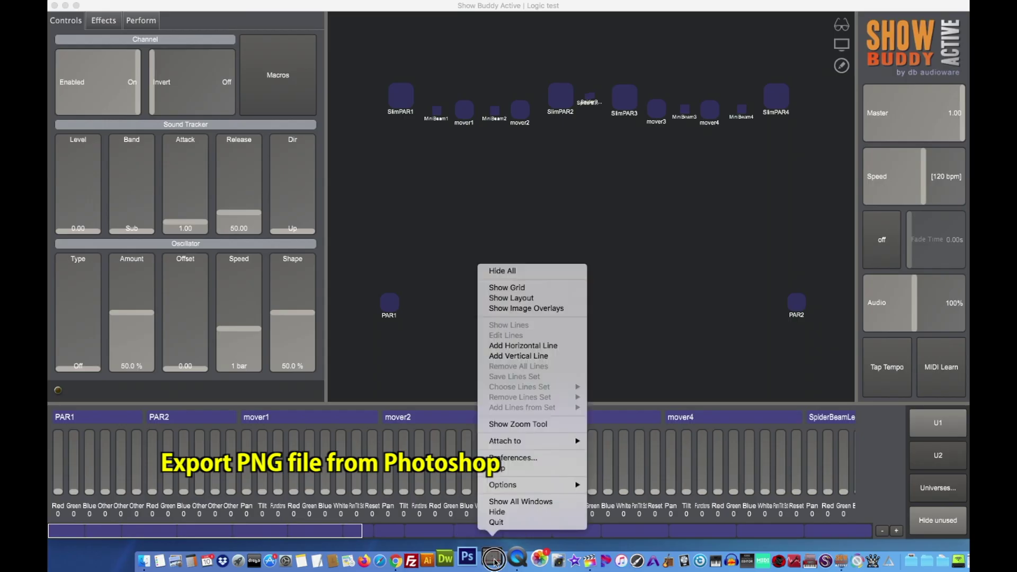
left_click(505, 309)
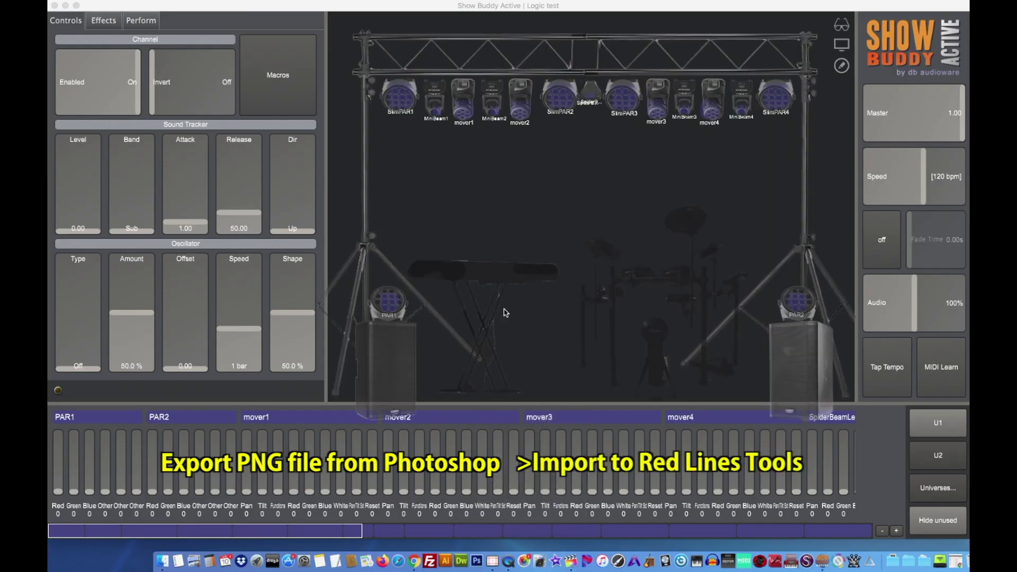
Run the 4-Red Top PAR, 5-Green Top PAR, 7-Red Beams and 19-Ocean presets from the Beatstep M-8 bank.
left_click(137, 22)
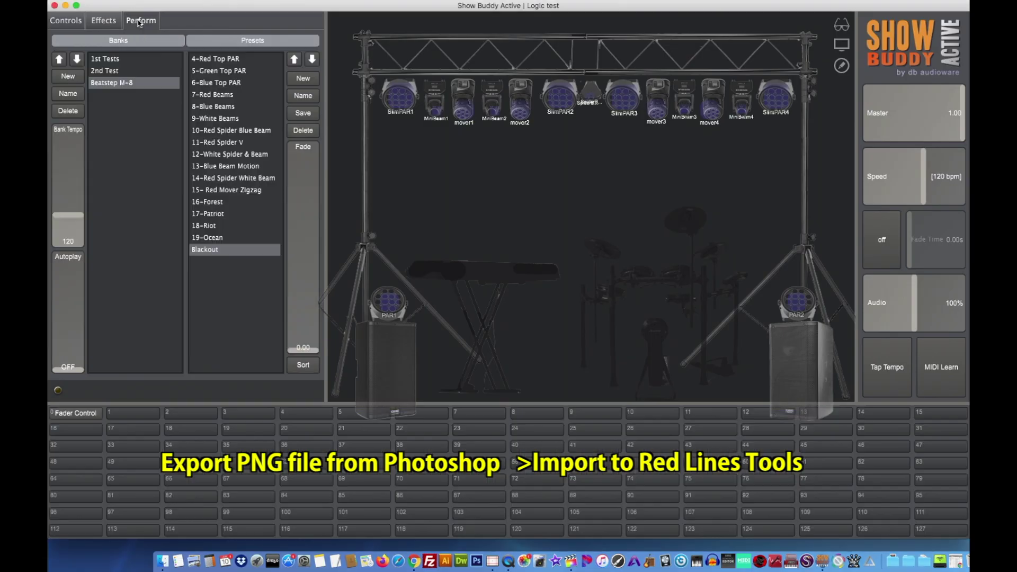
left_click(216, 59)
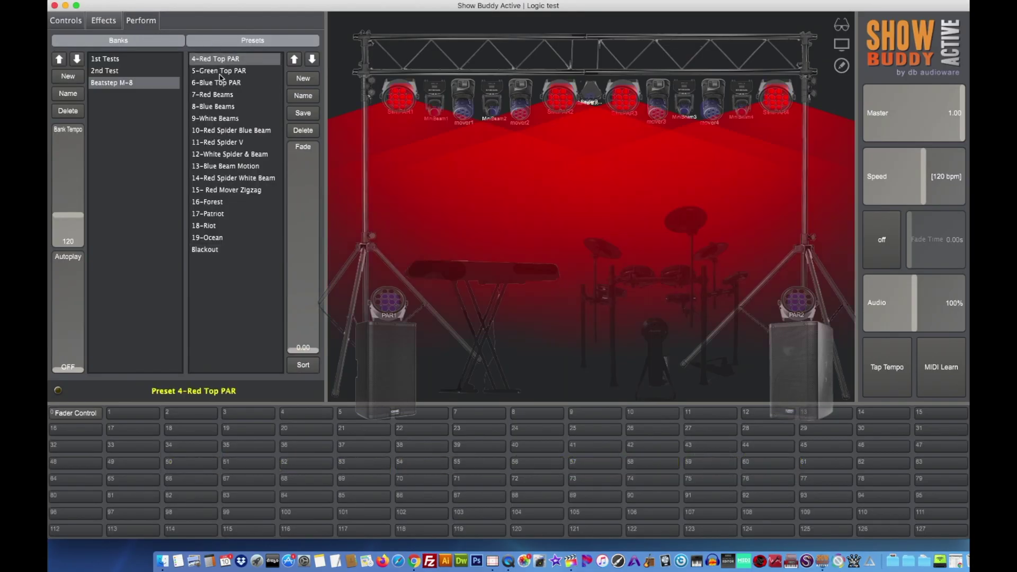
left_click(219, 71)
left_click(219, 95)
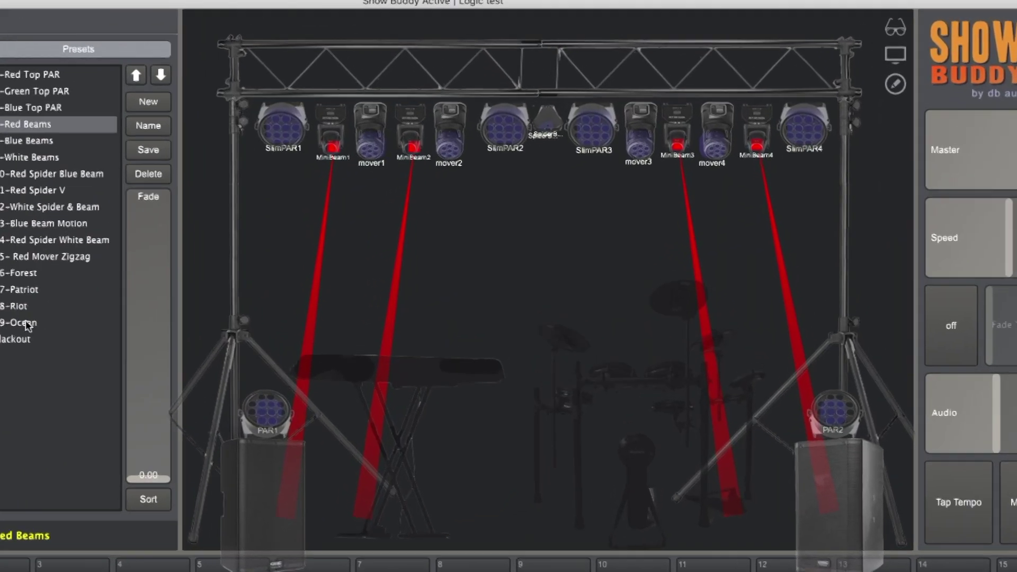
left_click(28, 323)
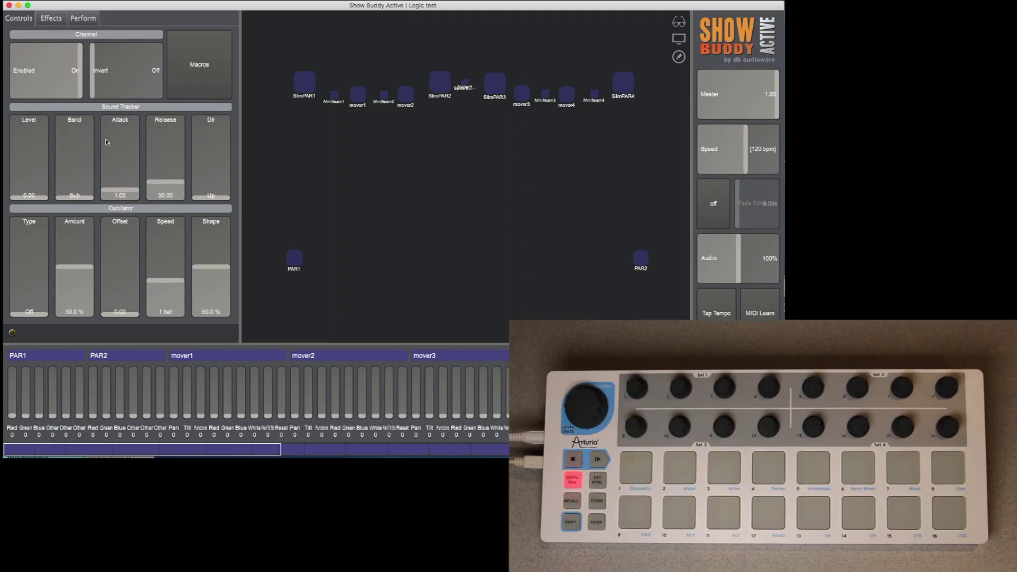
MIDI-learn PAR1 Red, Green and Blue to controller knobs CC 25, CC 26 and CC 27 on channel 1.
left_click(117, 14)
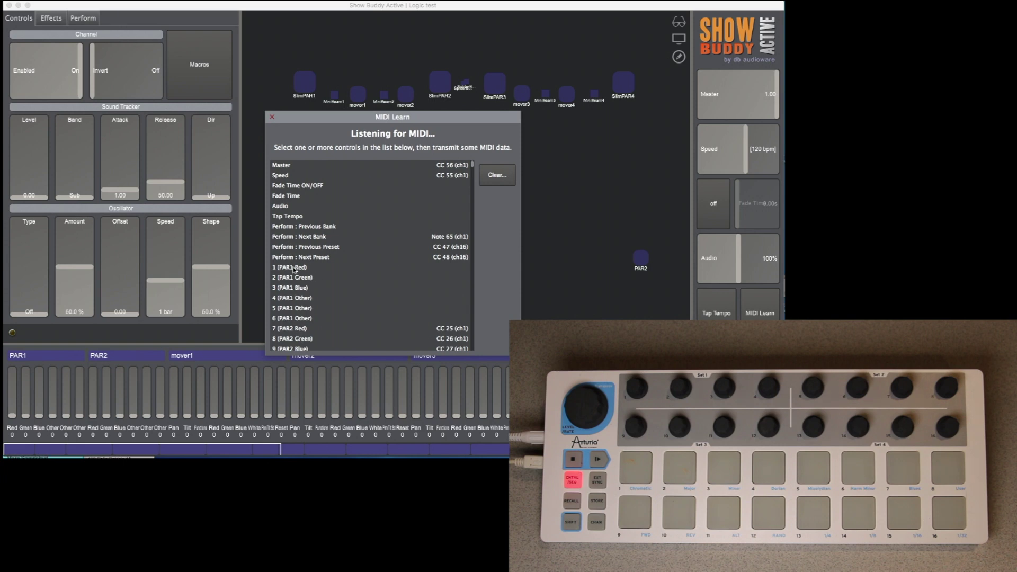
left_click(294, 267)
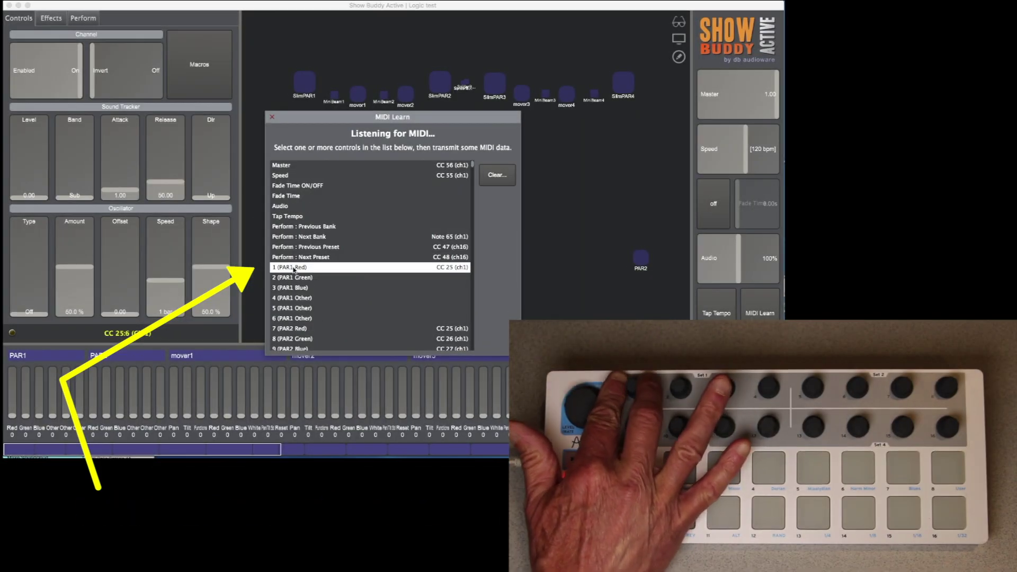
left_click(297, 278)
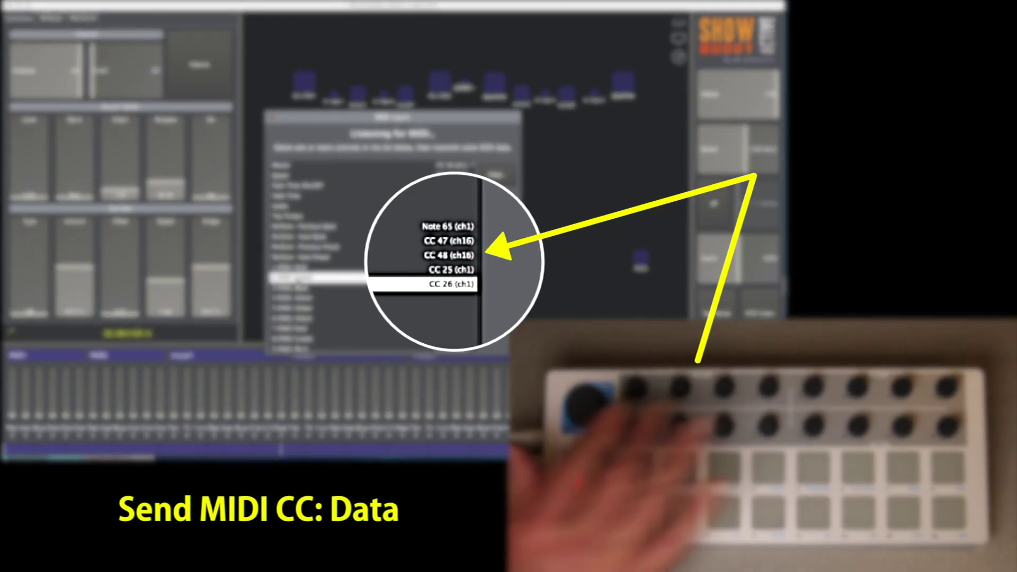
left_click(281, 289)
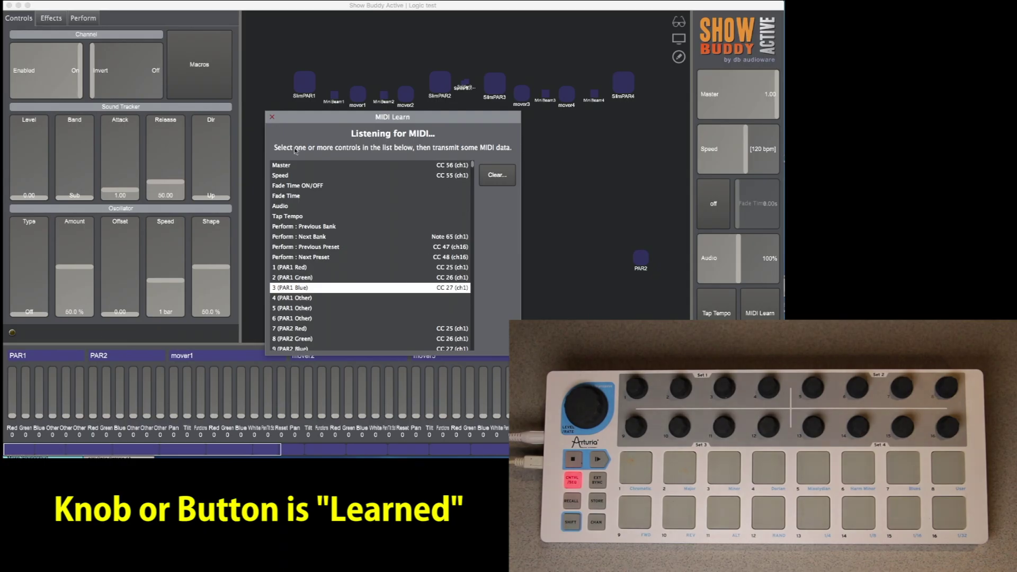
left_click(271, 118)
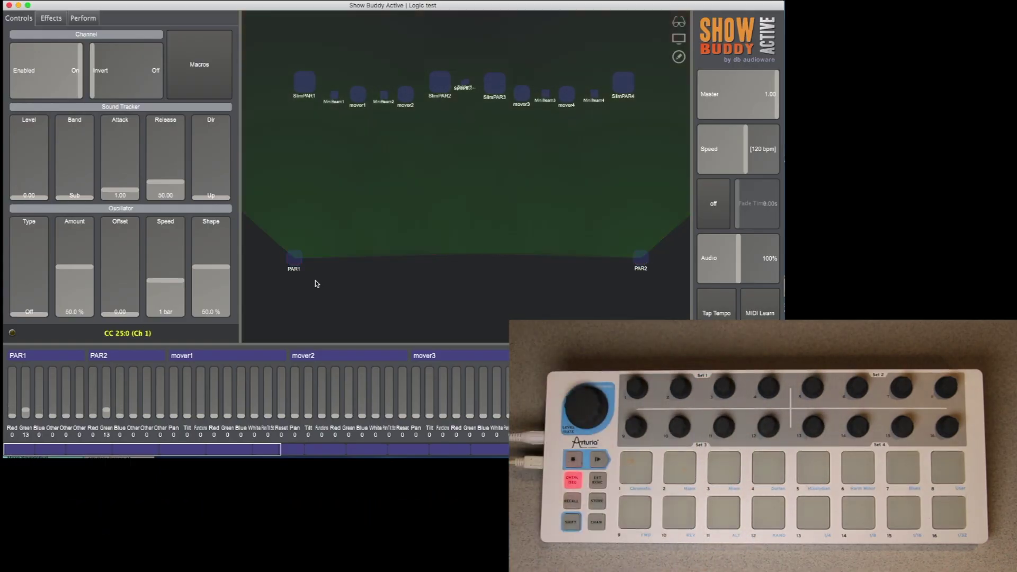
Display the performance presets, and open the instrument plug-in on the Show Buddy track in Logic Pro.
left_click(83, 18)
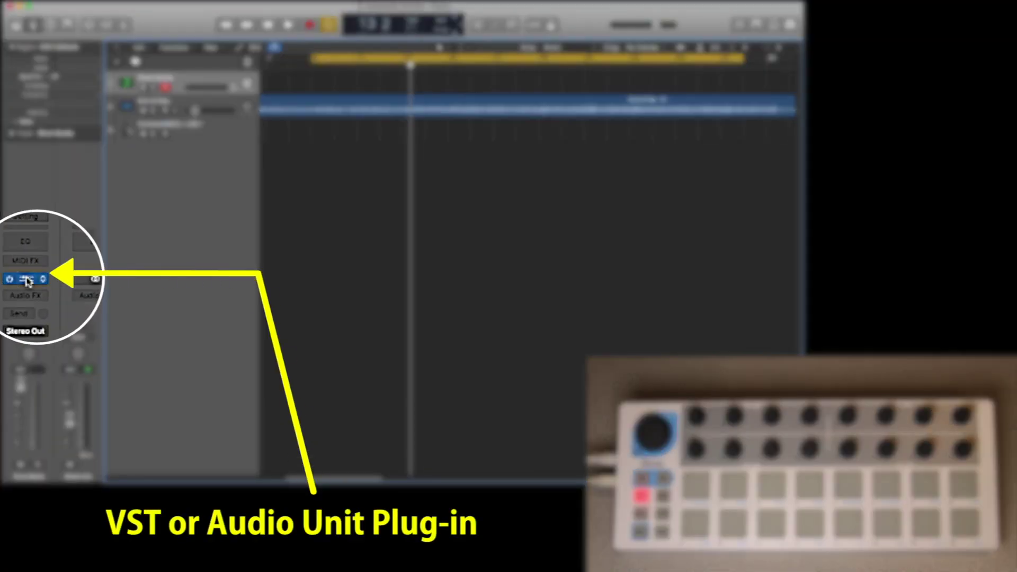
left_click(29, 279)
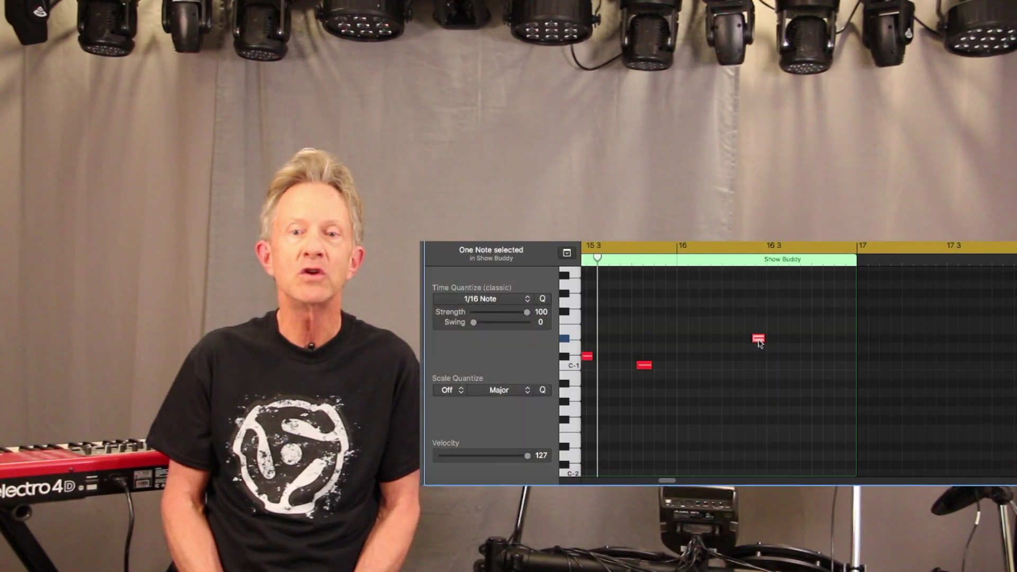
Move the Show Buddy region's note just before 16 3 slightly higher and earlier in the piano roll.
mouse_move(758, 342)
left_mouse_down()
mouse_move(722, 300)
mouse_move(758, 335)
left_mouse_up()
left_click_drag(758, 335, 741, 339)
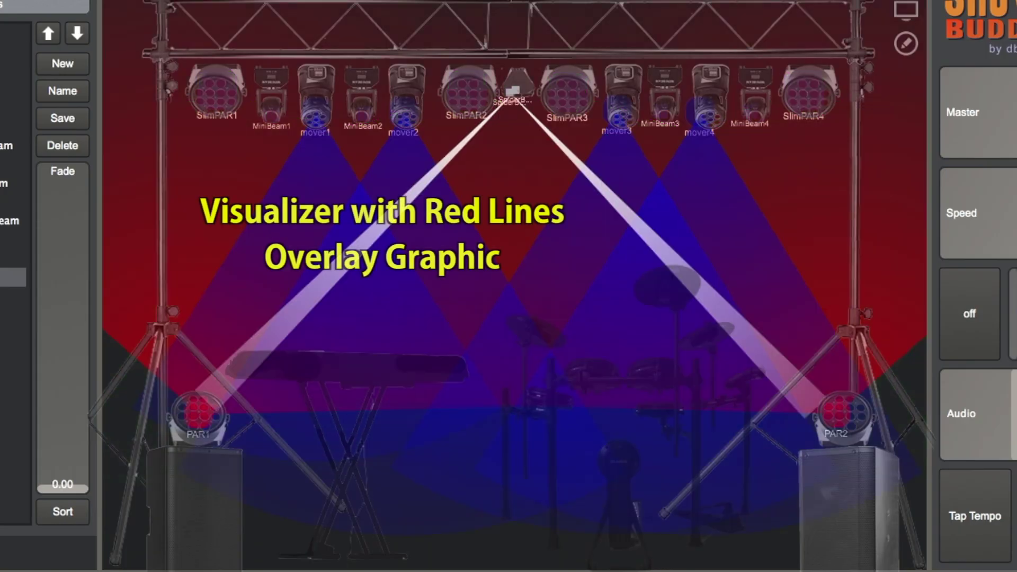
In Show Buddy Active, run the 15-Red Mover Zigzag, 18-Riot, 11-Red Spider V and 13-Blue Beam Motion presets.
left_click(13, 239)
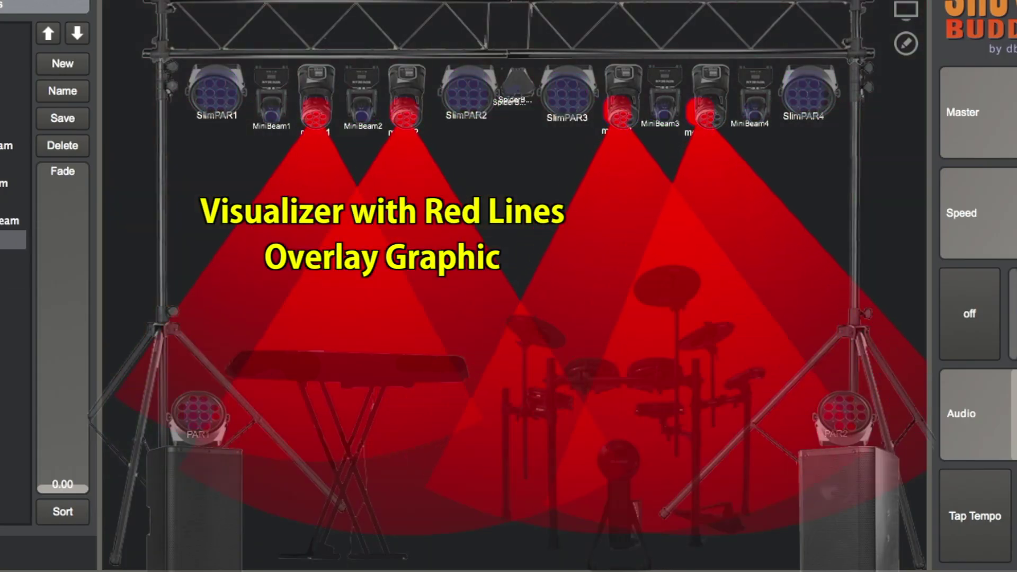
left_click(13, 295)
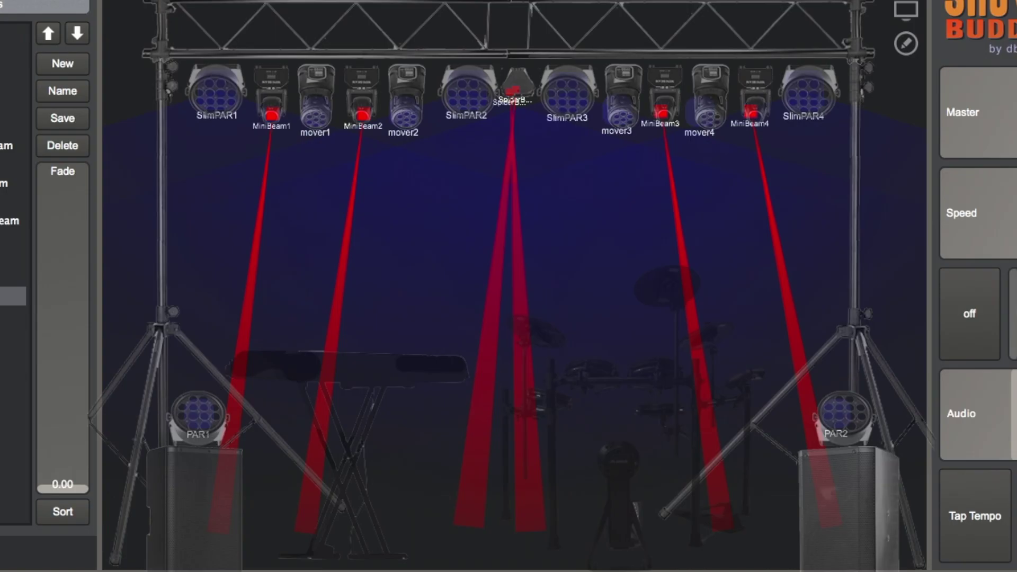
left_click(13, 164)
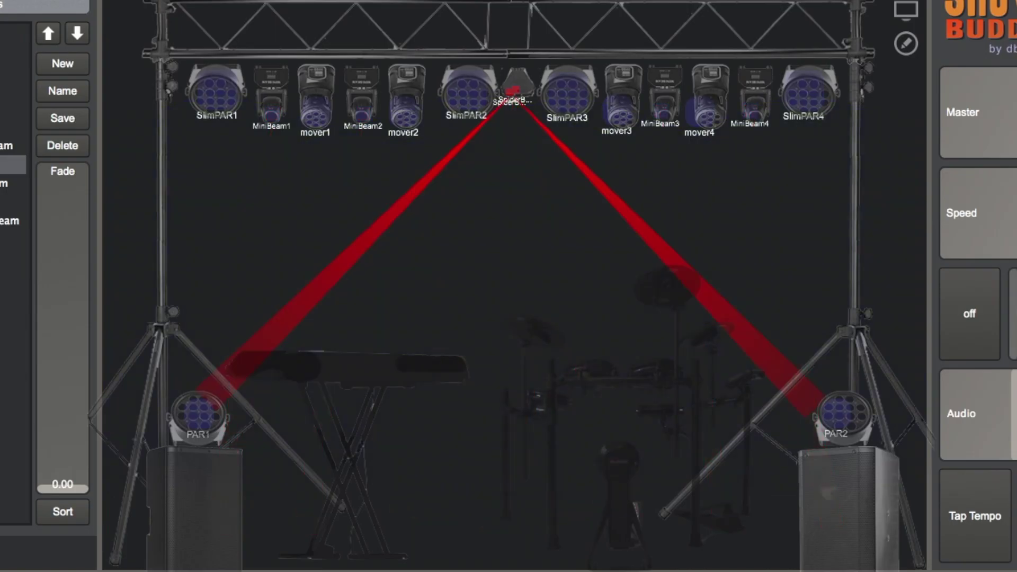
left_click(13, 201)
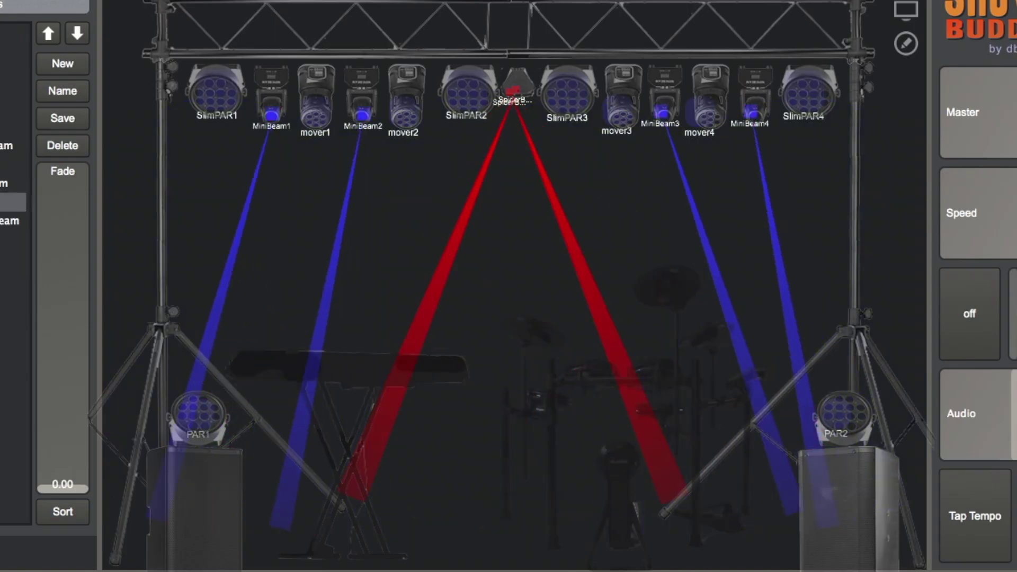